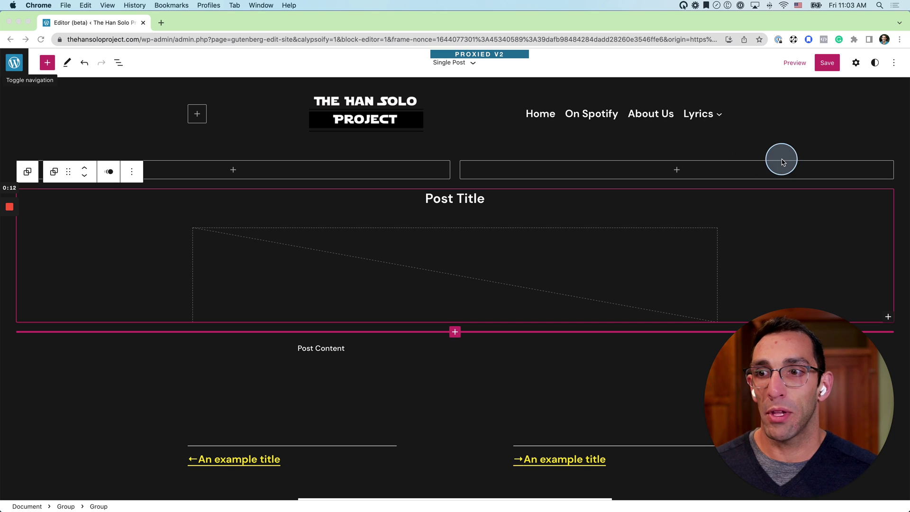
Open the site-wide Styles sidebar with its Typography, Colors and Layout settings.
scroll(781, 249, "down", 2)
scroll(781, 249, "down", 8)
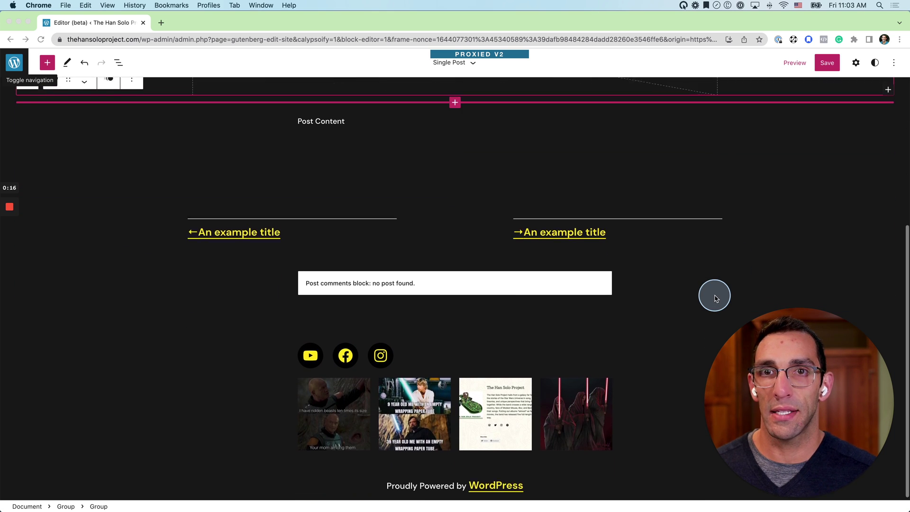
scroll(716, 298, "up", 7)
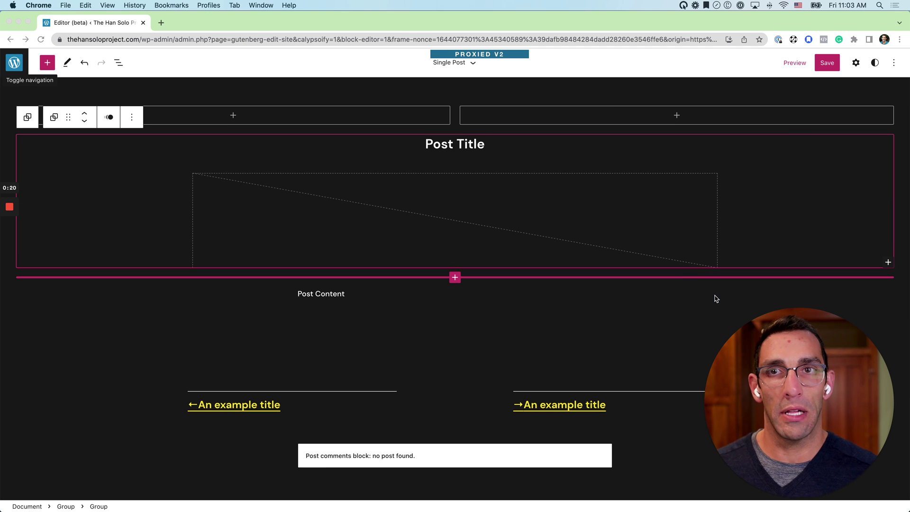
scroll(716, 298, "up", 3)
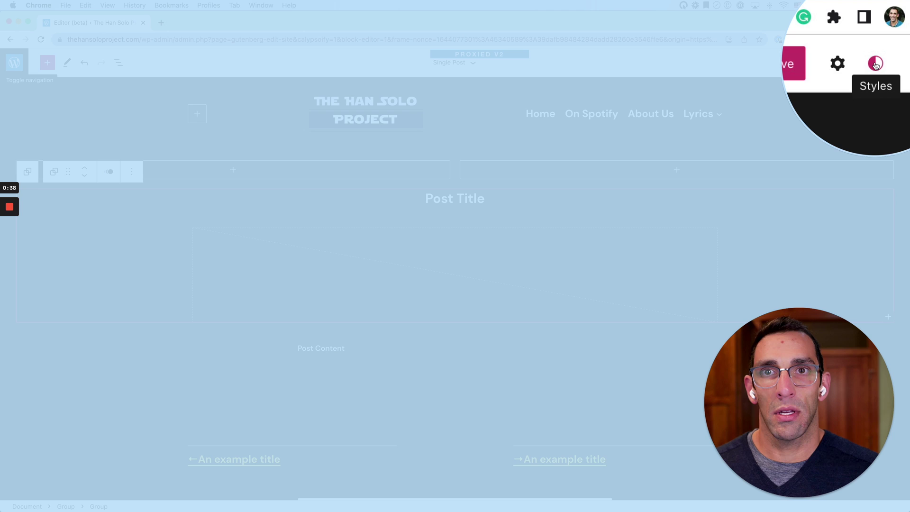
right_click(877, 64)
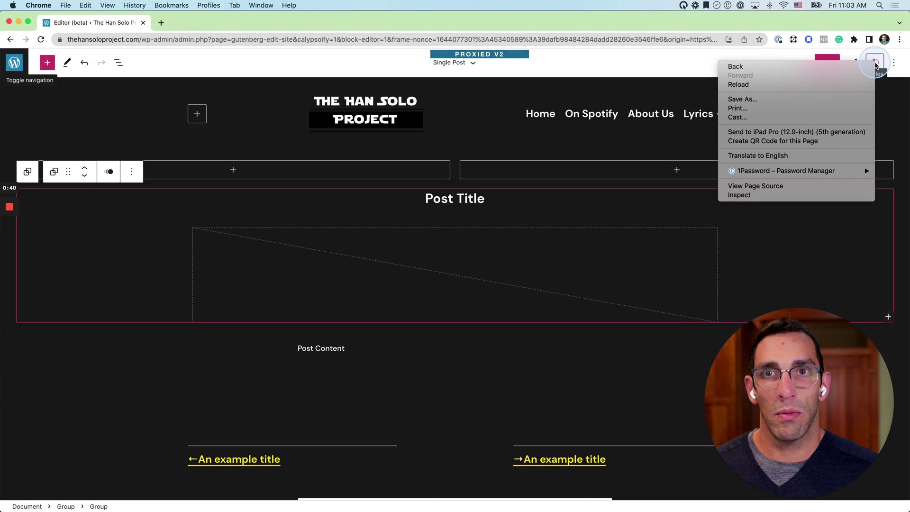
left_click(878, 65)
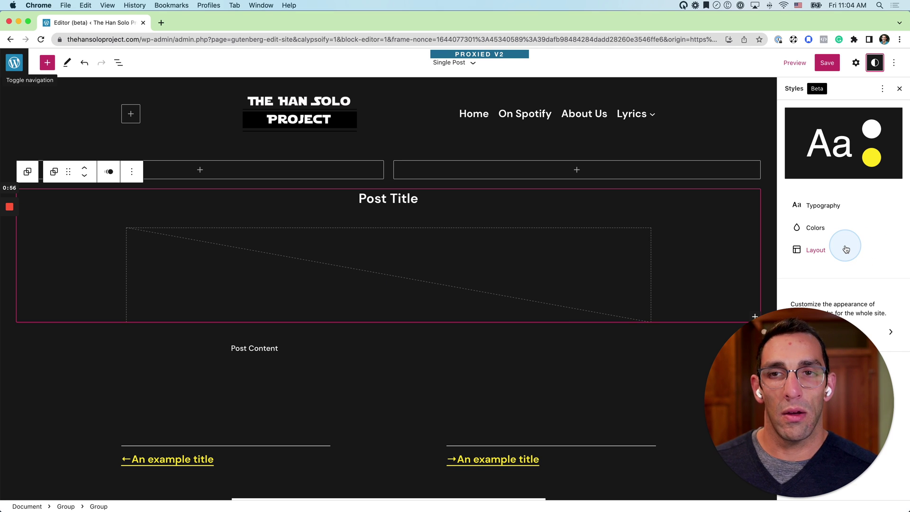
Set the site-wide background color to the White swatch.
left_click(823, 230)
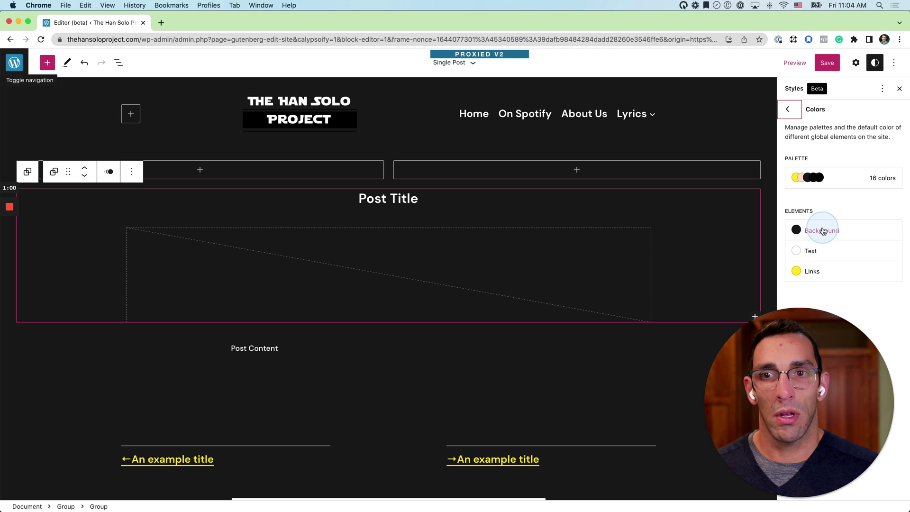
left_click(823, 231)
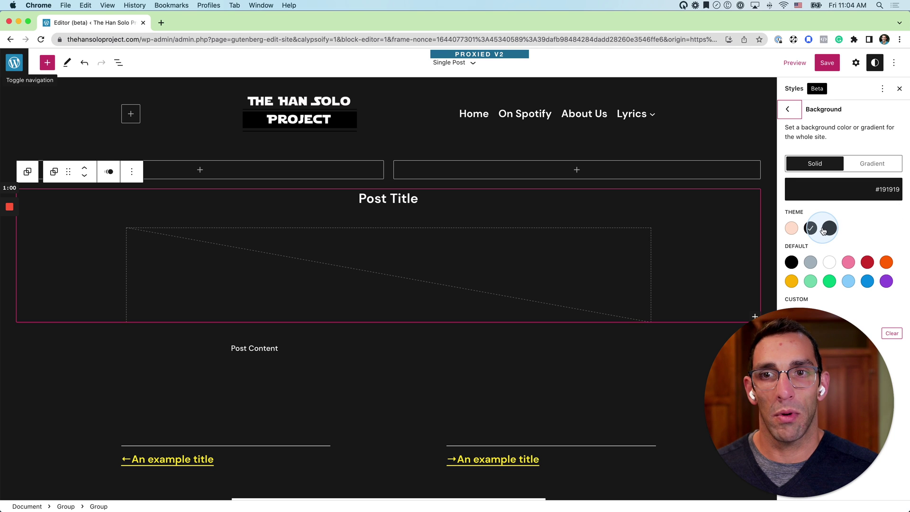
left_click(830, 263)
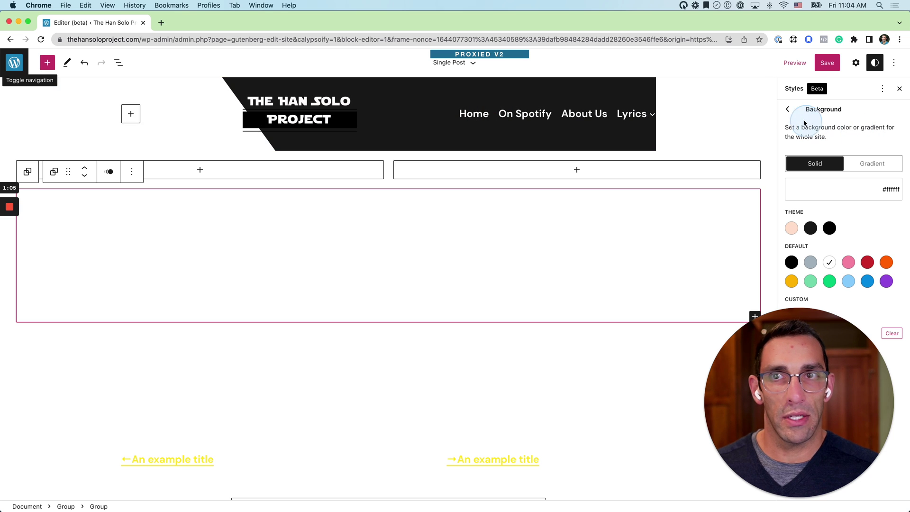
Set the site's default text color to black (#000000).
left_click(788, 111)
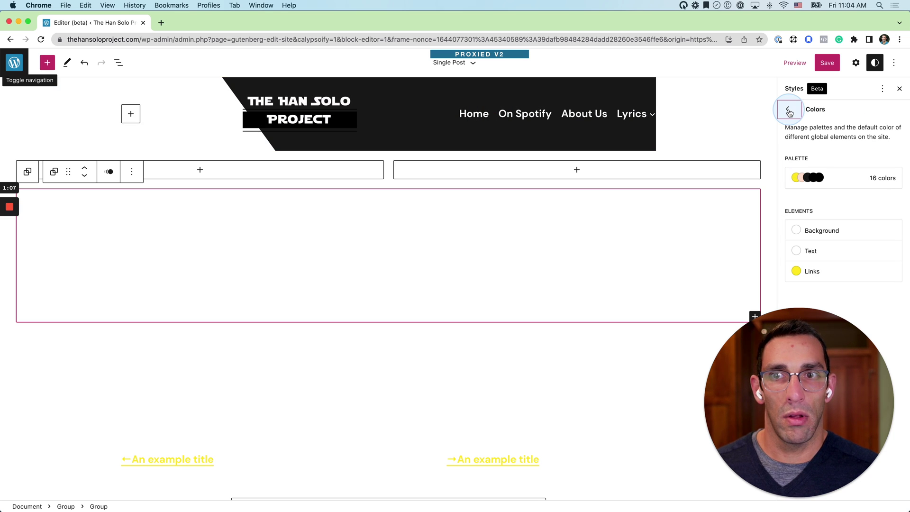
left_click(833, 256)
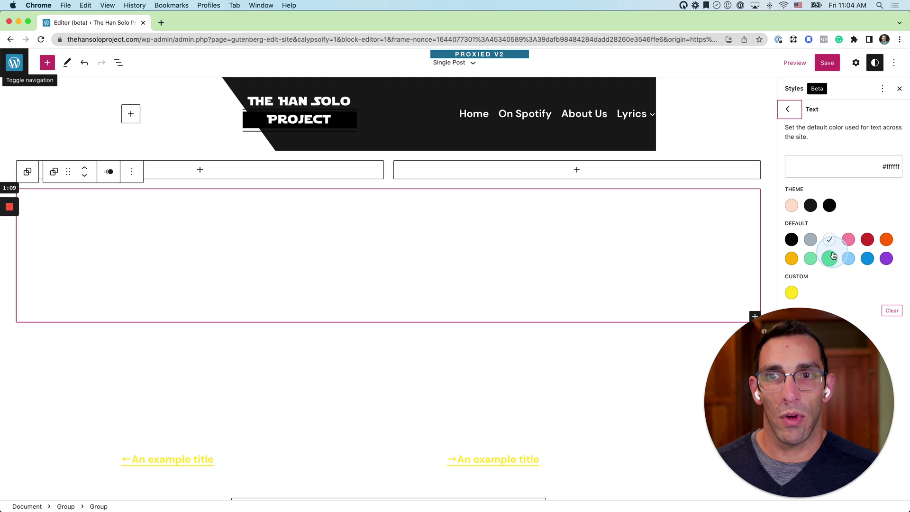
left_click(829, 206)
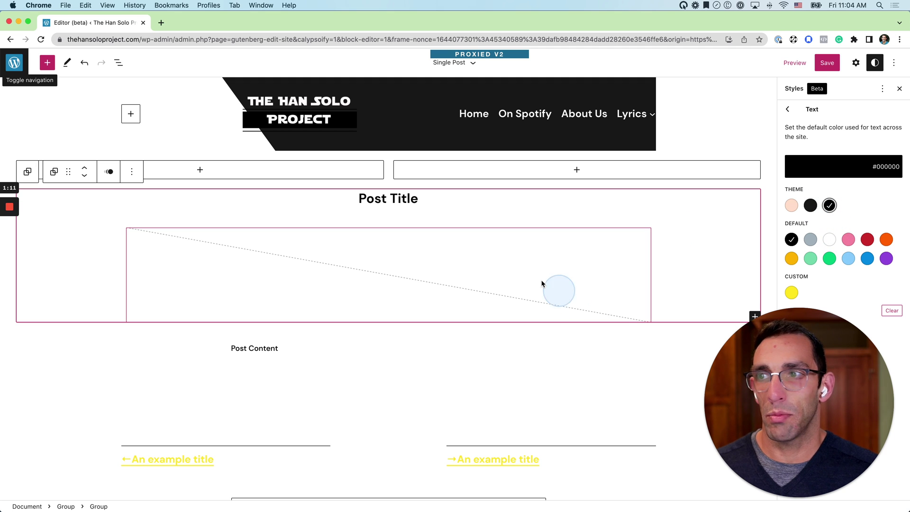
scroll(441, 318, "down", 2)
scroll(441, 318, "down", 5)
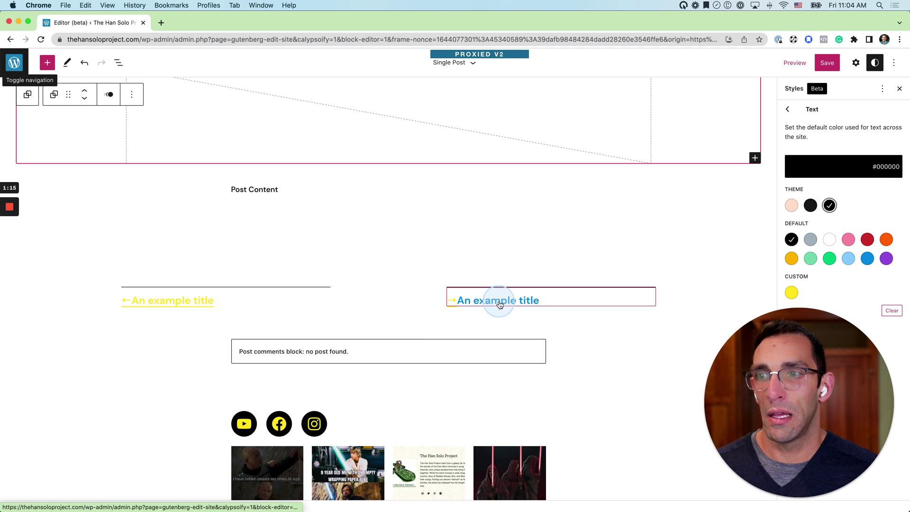
Set the site-wide link color to purple (#9b51e0) and return to the Colors list.
left_click(788, 110)
left_click(810, 273)
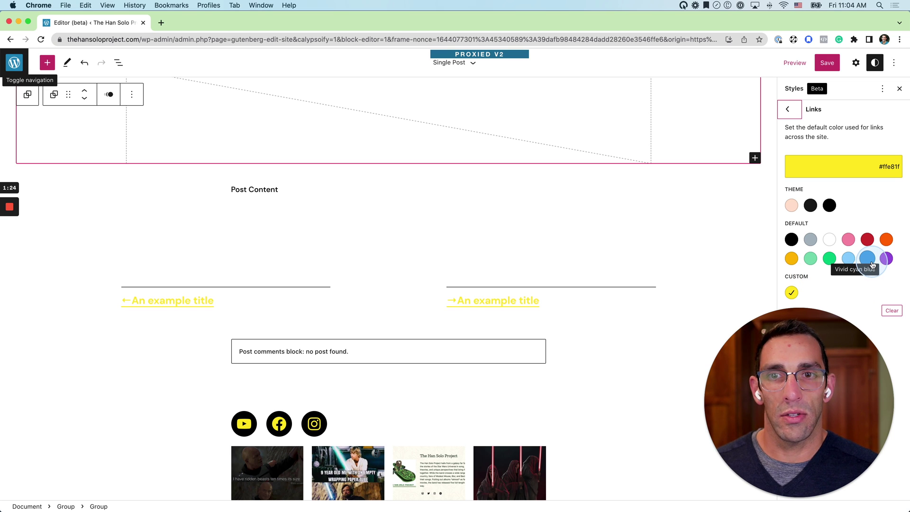
left_click(885, 258)
left_click(503, 203)
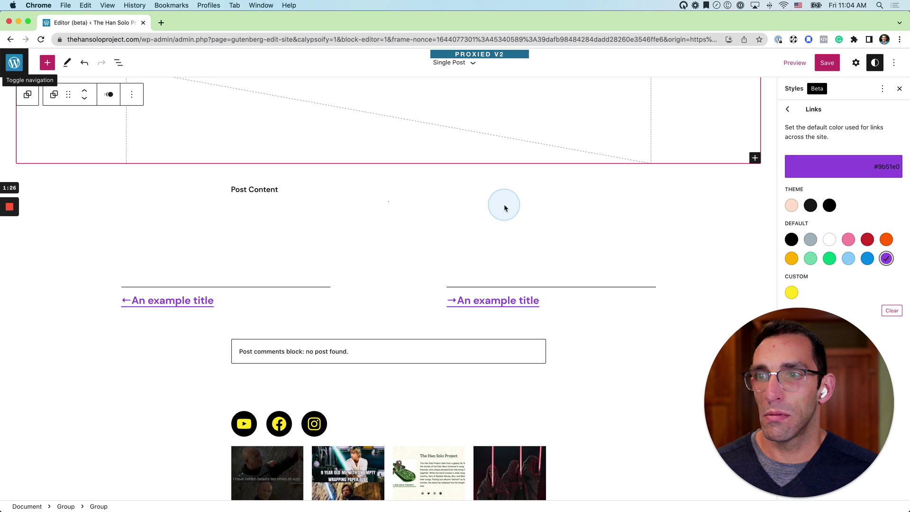
scroll(504, 207, "up", 5)
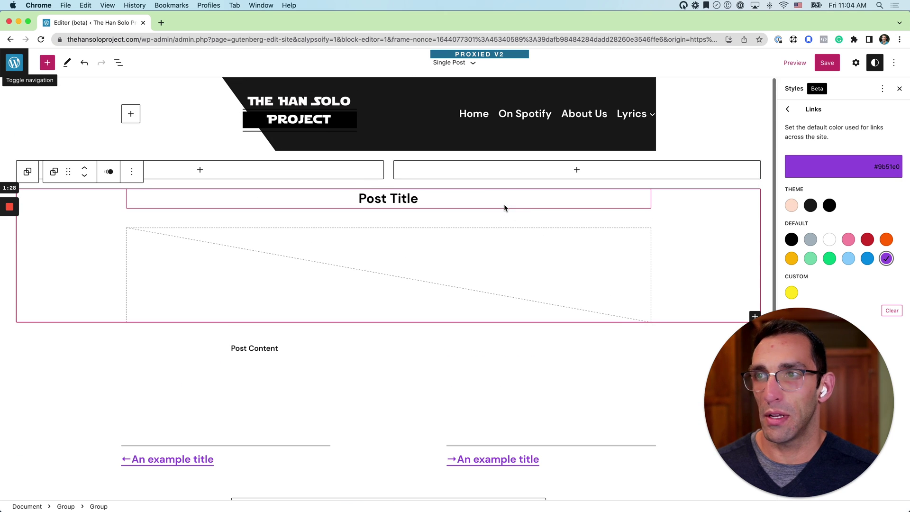
left_click(788, 112)
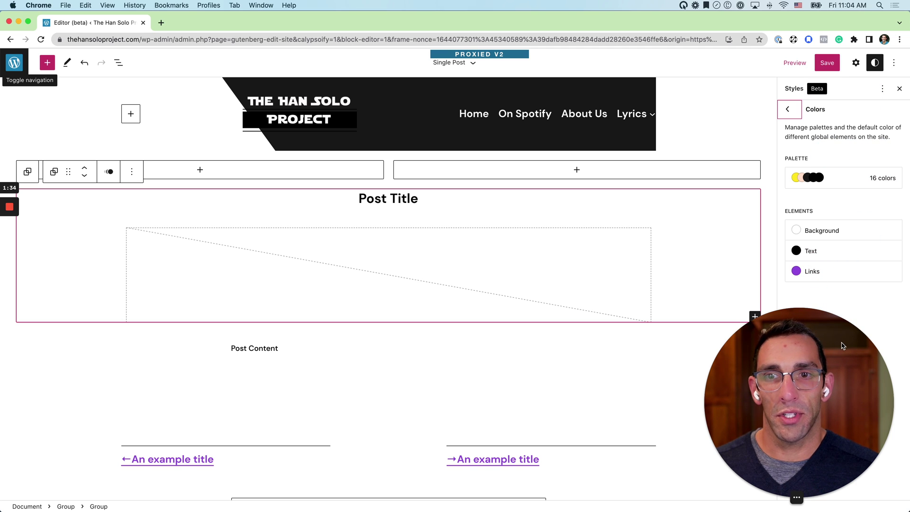
Check the site-wide Layout padding under Dimensions, then go back to the main Styles overview.
left_click_drag(843, 346, 648, 346)
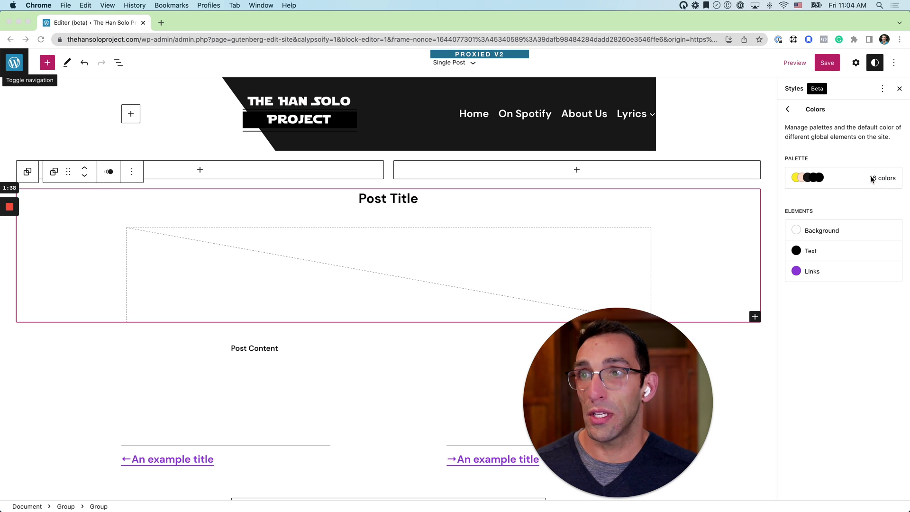
left_click(789, 112)
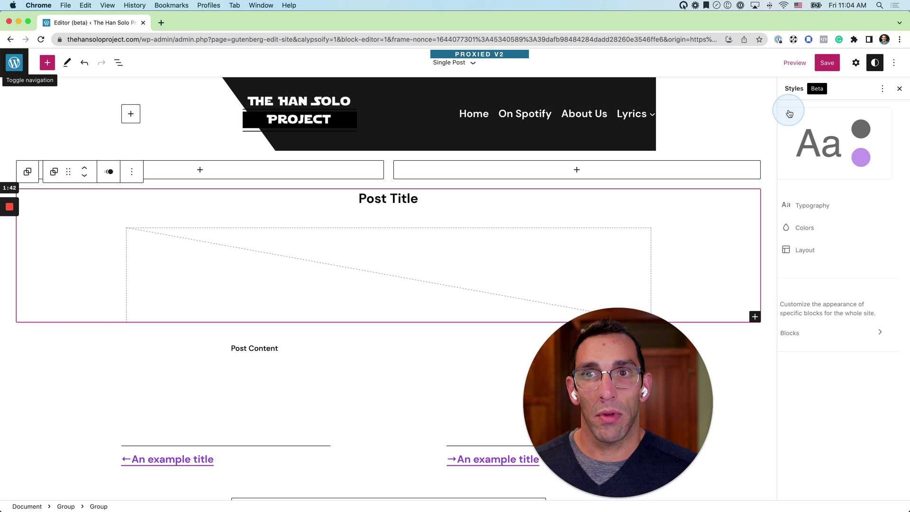
left_click(840, 243)
left_click(829, 202)
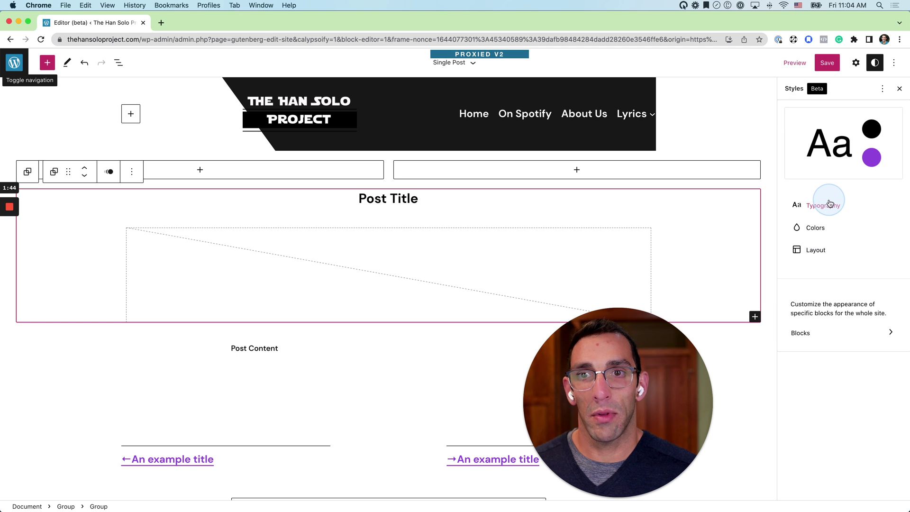
left_click(815, 250)
left_click(784, 111)
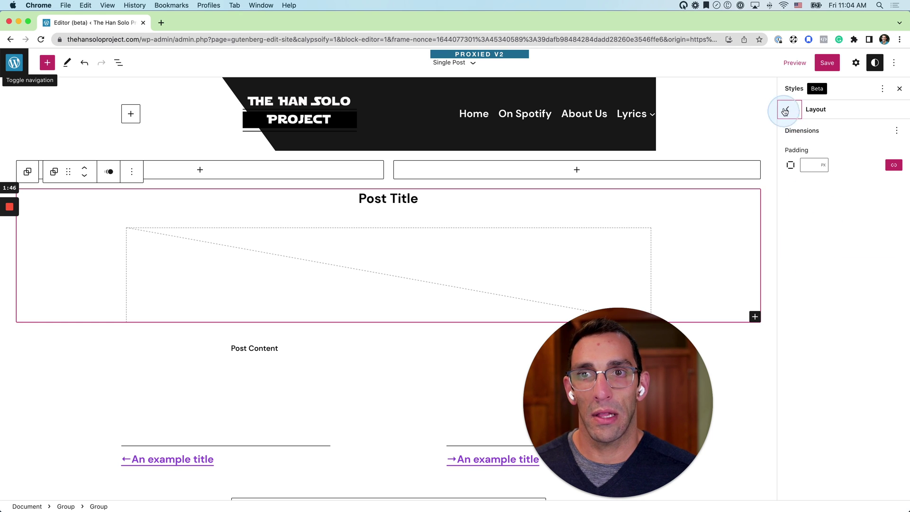
left_click(814, 169)
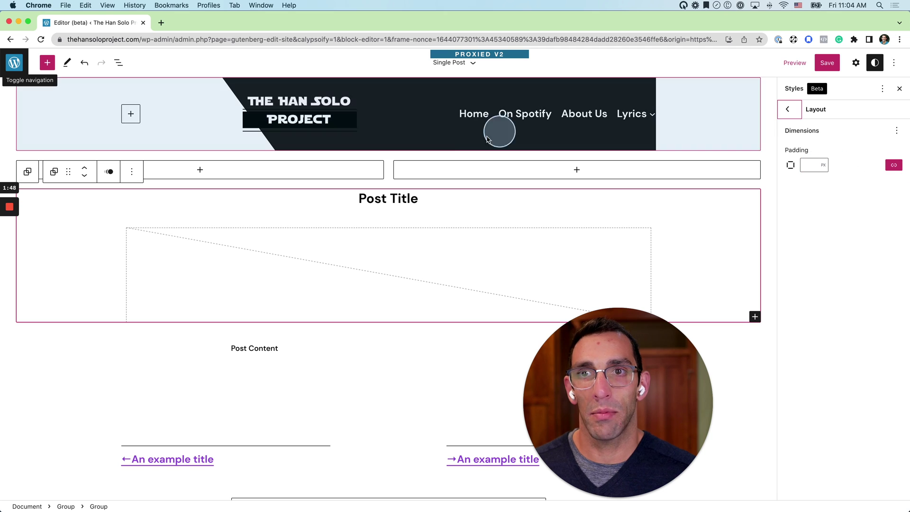
left_click(790, 111)
left_click(829, 264)
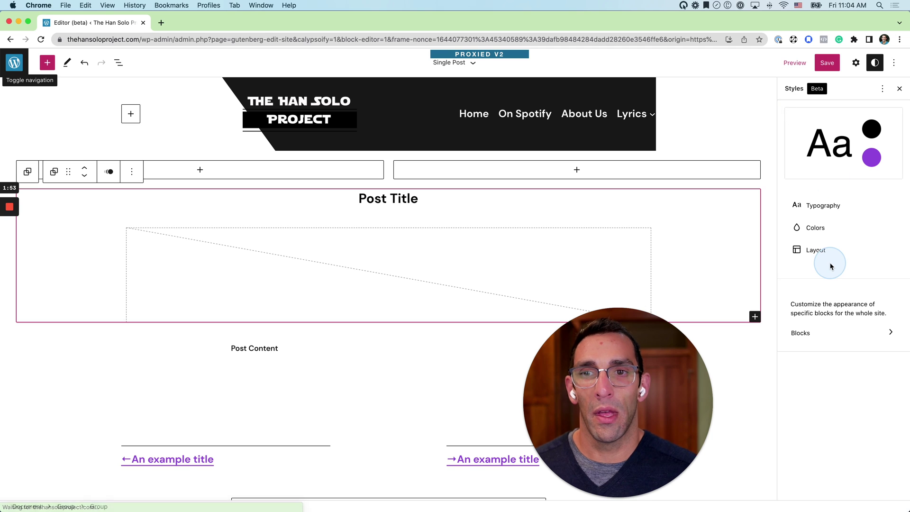
Open the Blocks list in Styles and select Post Title's style options.
left_click(826, 325)
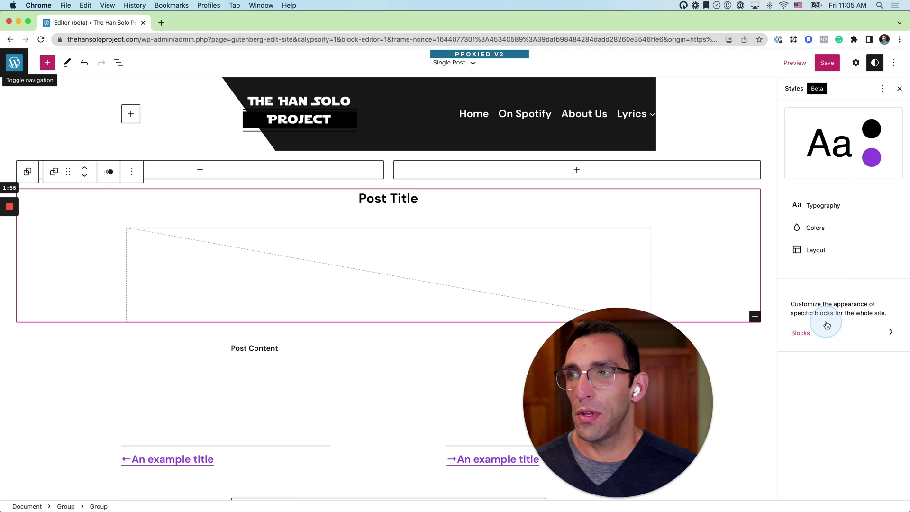
left_click(836, 334)
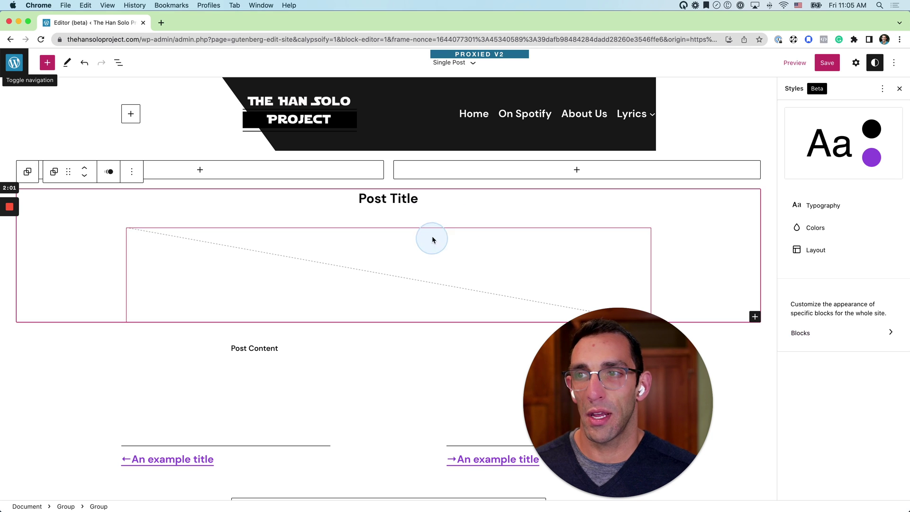
left_click(825, 337)
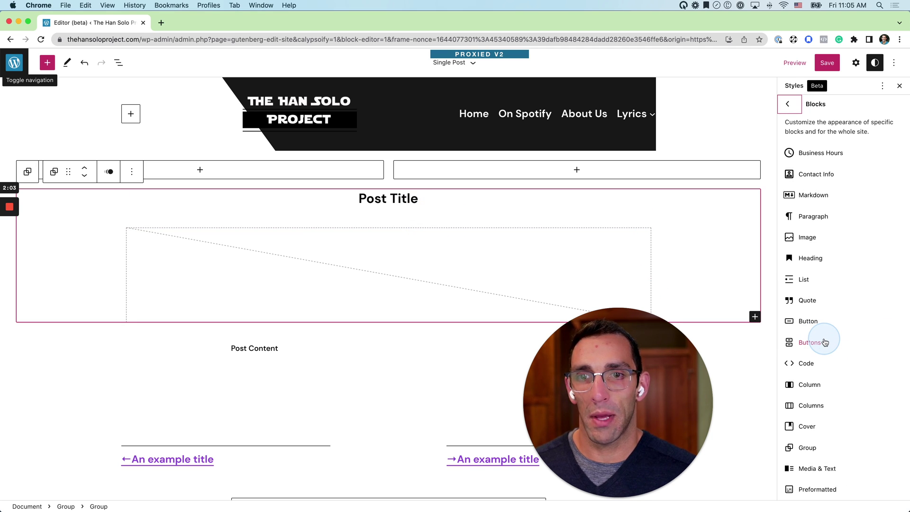
scroll(852, 378, "down", 10)
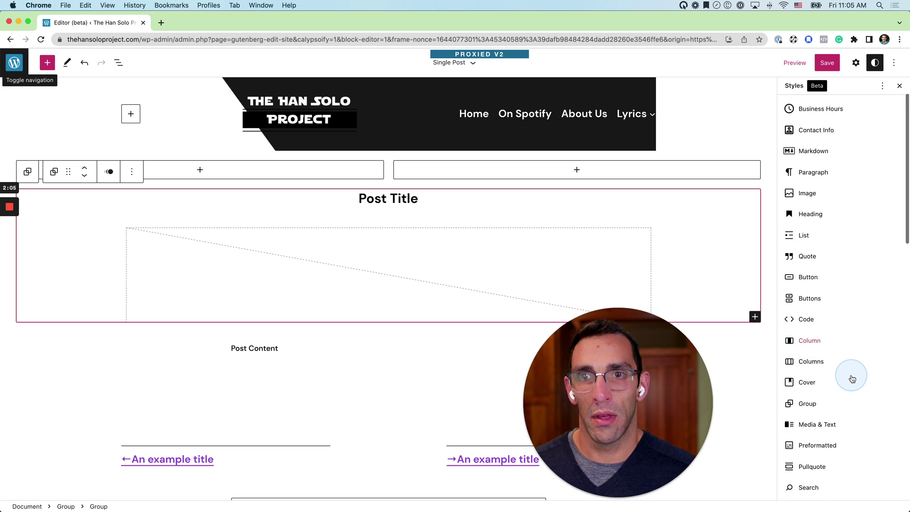
scroll(852, 378, "down", 2)
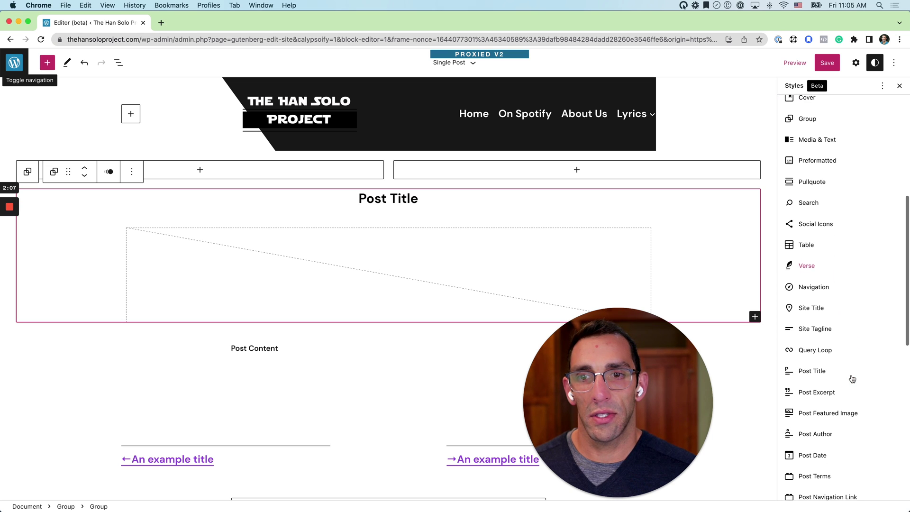
left_click(824, 368)
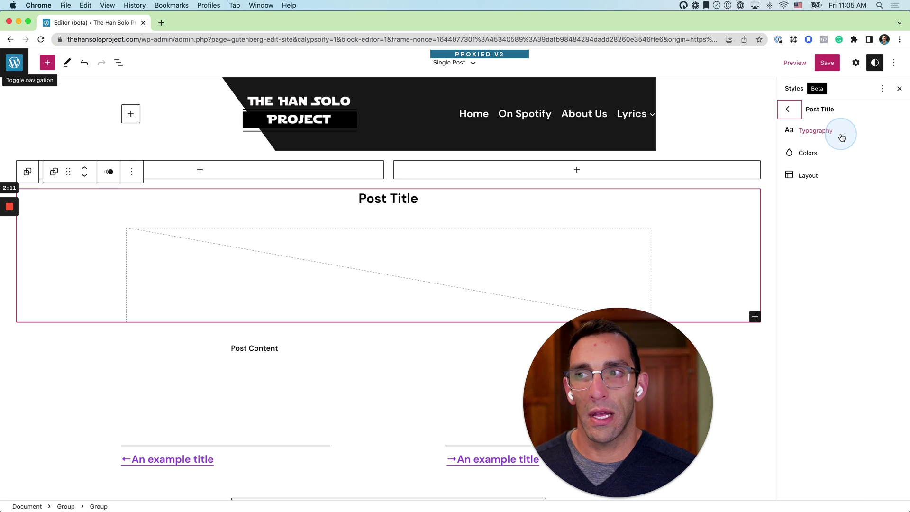
Set the Post Title typography to size 36 and line height 2.
left_click(814, 133)
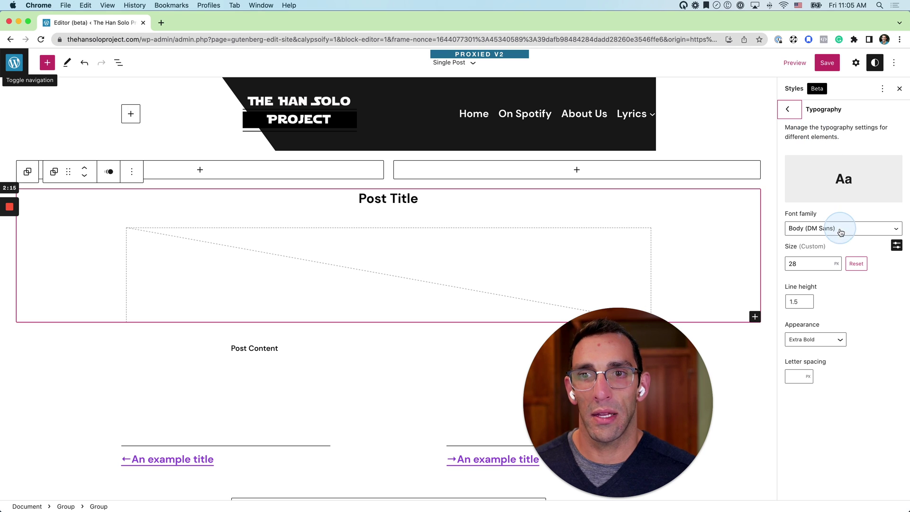
left_click_drag(806, 264, 770, 268)
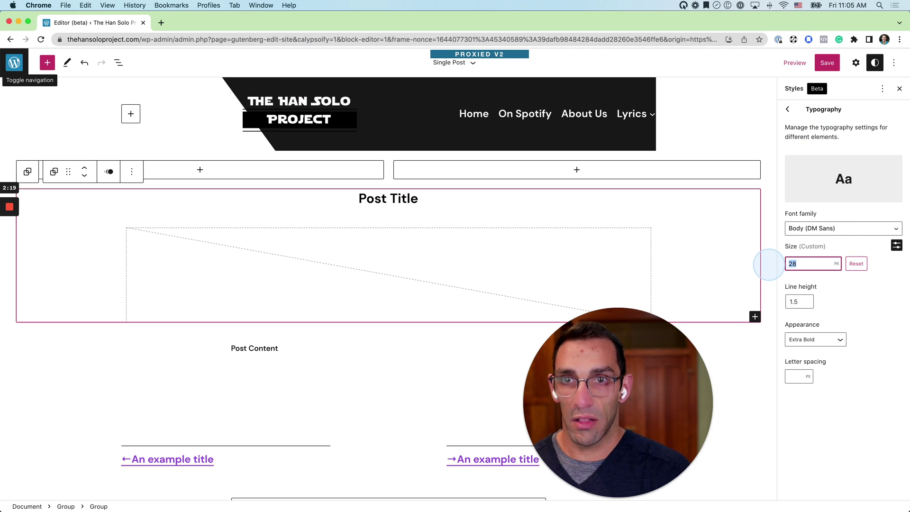
type("36")
left_click(807, 296)
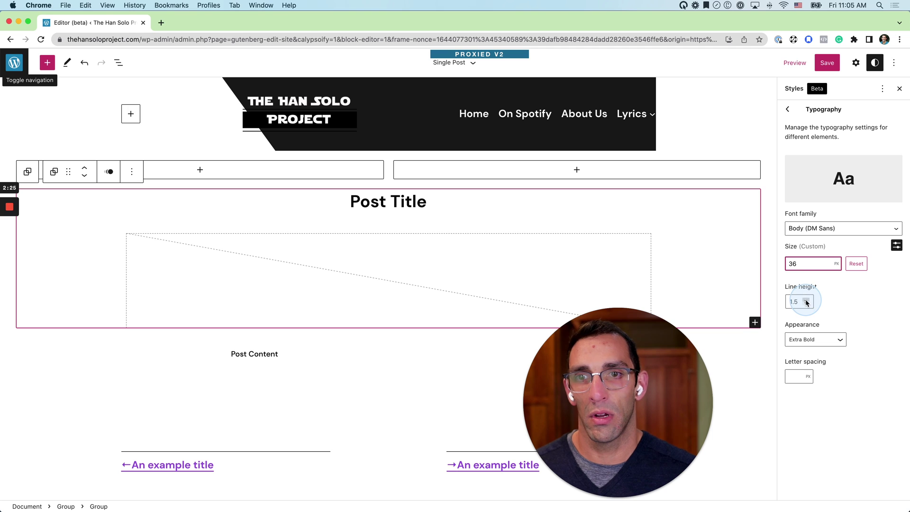
left_click(807, 300)
left_click(806, 300)
left_click(806, 300)
left_click(806, 300)
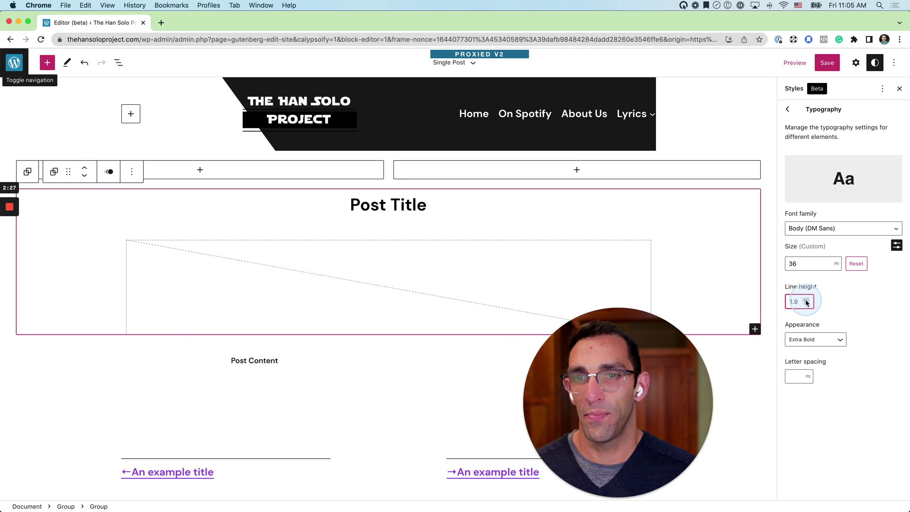
left_click(807, 300)
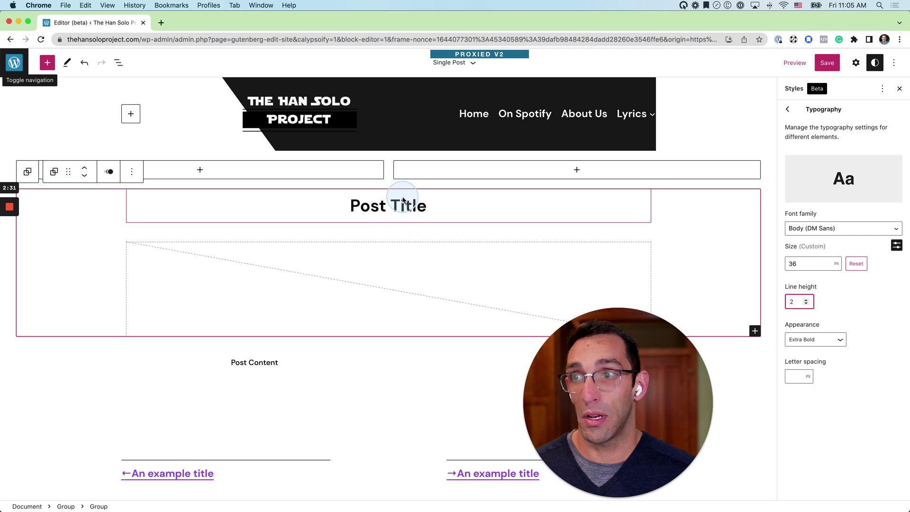
Select the Post Title heading on the page to preview the new typography.
left_click(386, 207)
triple_click(387, 206)
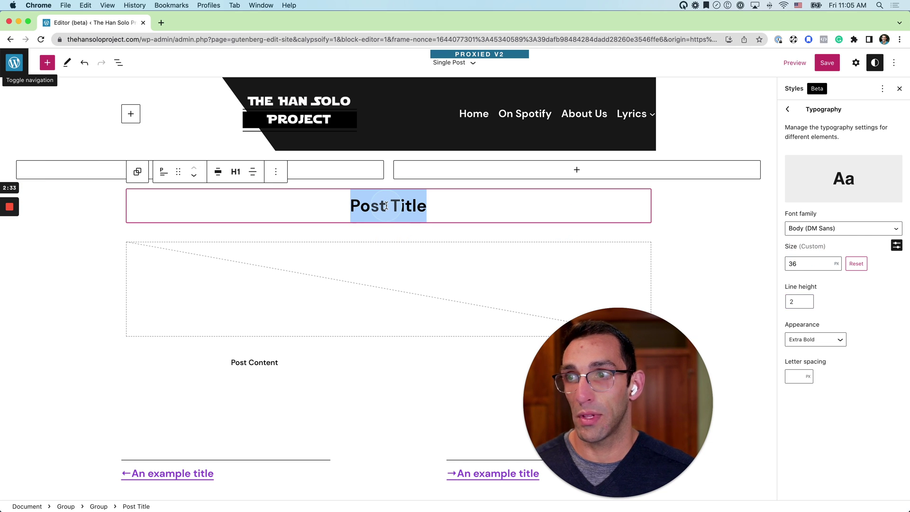
scroll(387, 206, "down", 5)
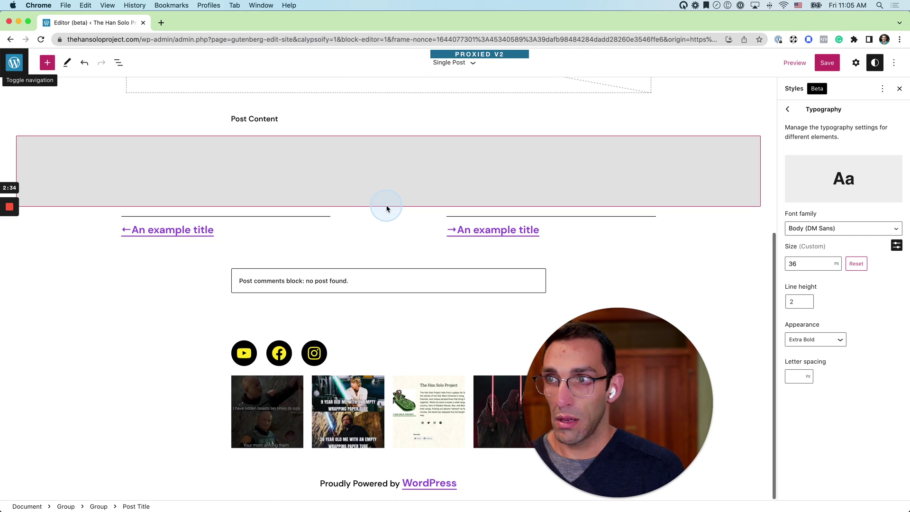
scroll(387, 205, "up", 5)
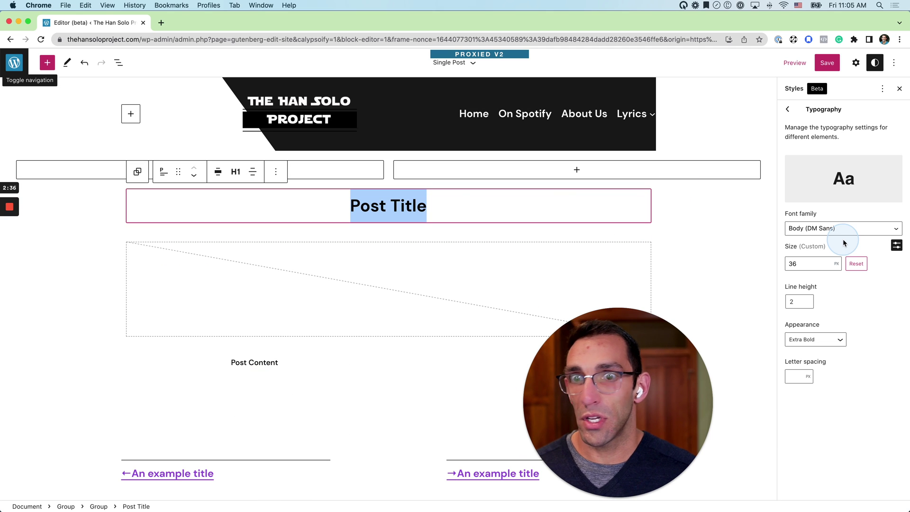
left_click(861, 307)
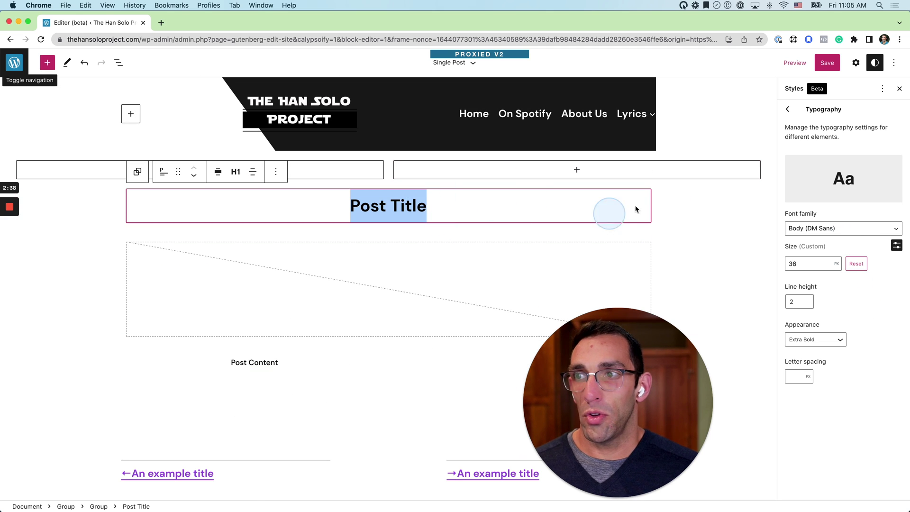
left_click(849, 301)
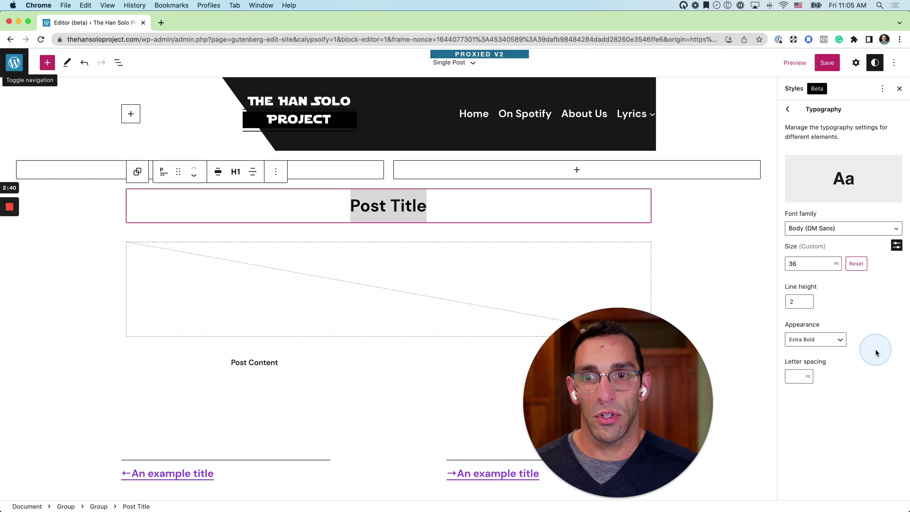
Set the Post Title font weight to Medium, after trying Semi Bold and Extra Light.
left_click(830, 340)
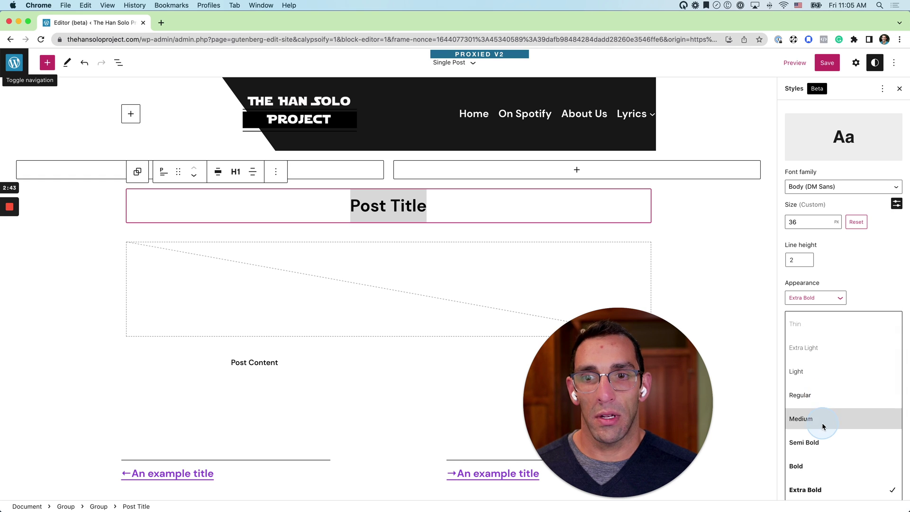
left_click(812, 443)
left_click(804, 339)
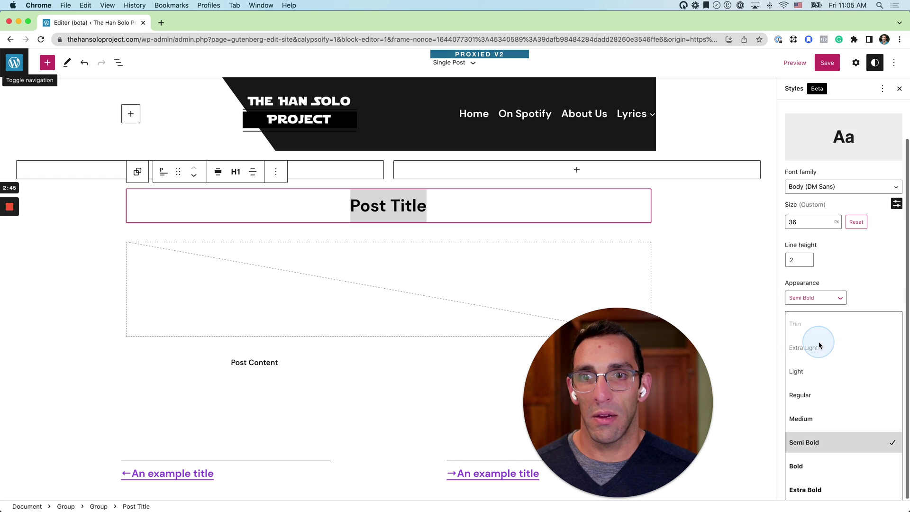
left_click(814, 349)
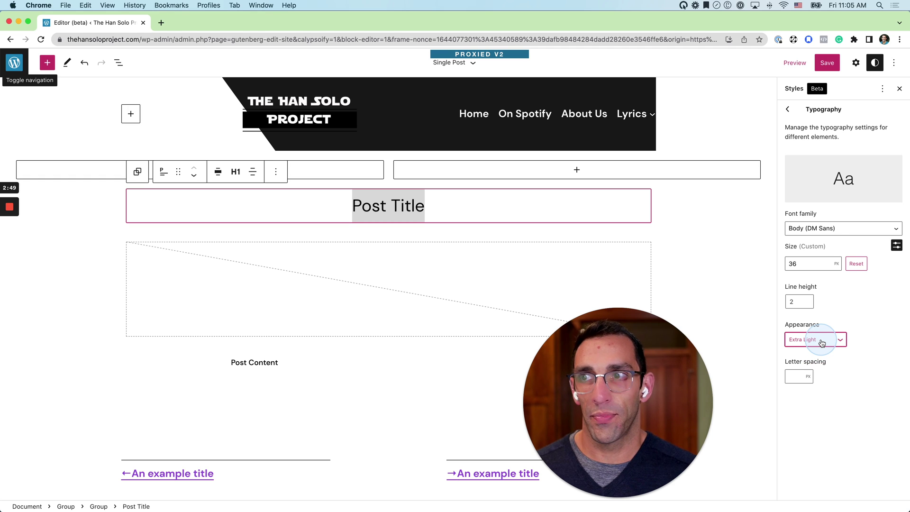
left_click(822, 342)
left_click(816, 415)
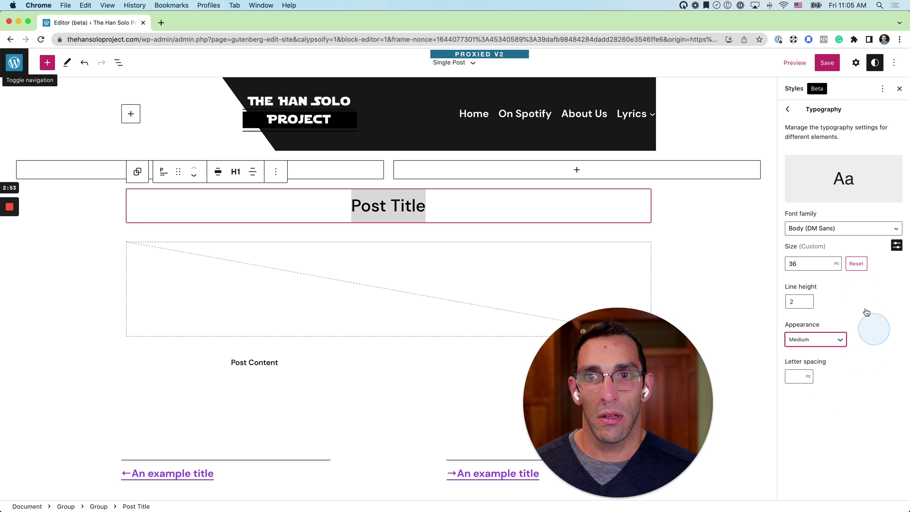
left_click(790, 109)
left_click(817, 153)
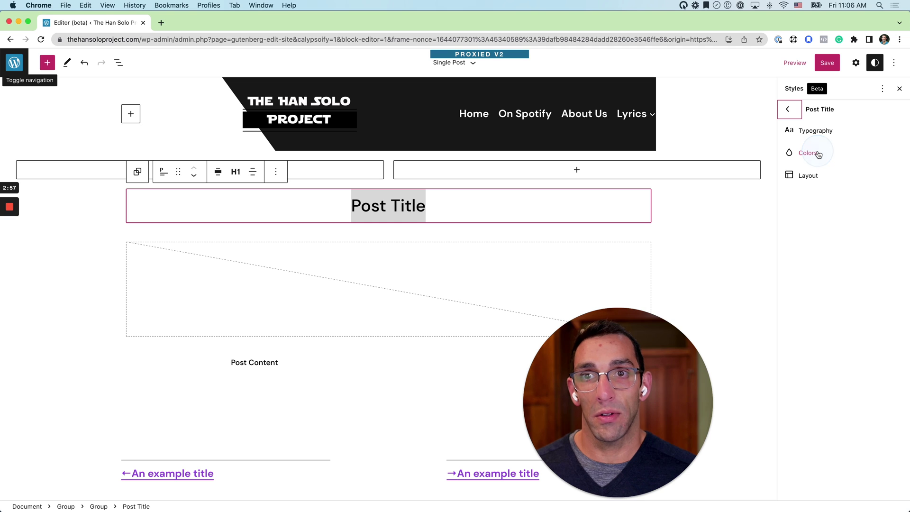
Give the Post Title block a black background.
left_click(818, 153)
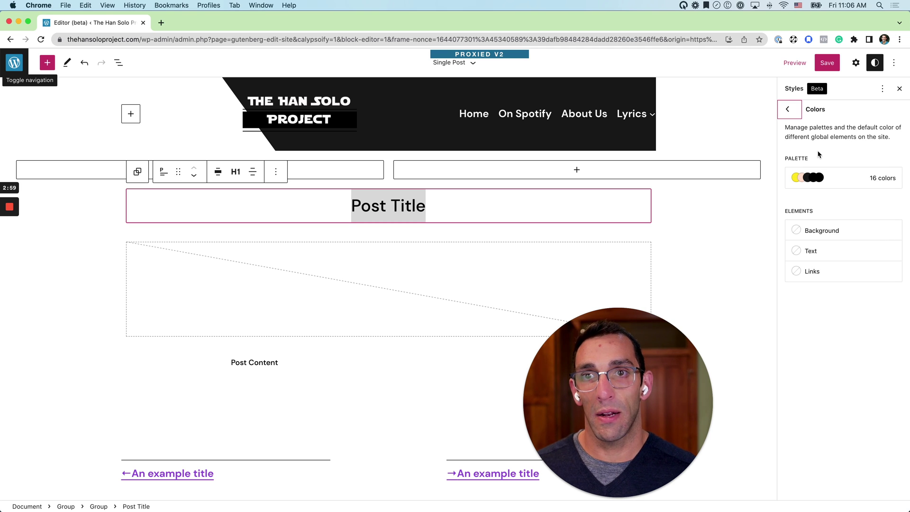
left_click(834, 238)
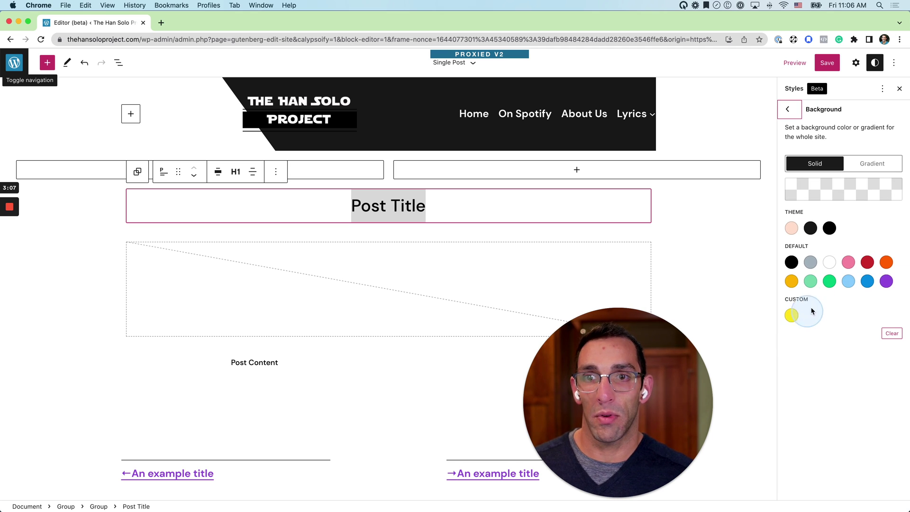
left_click(790, 261)
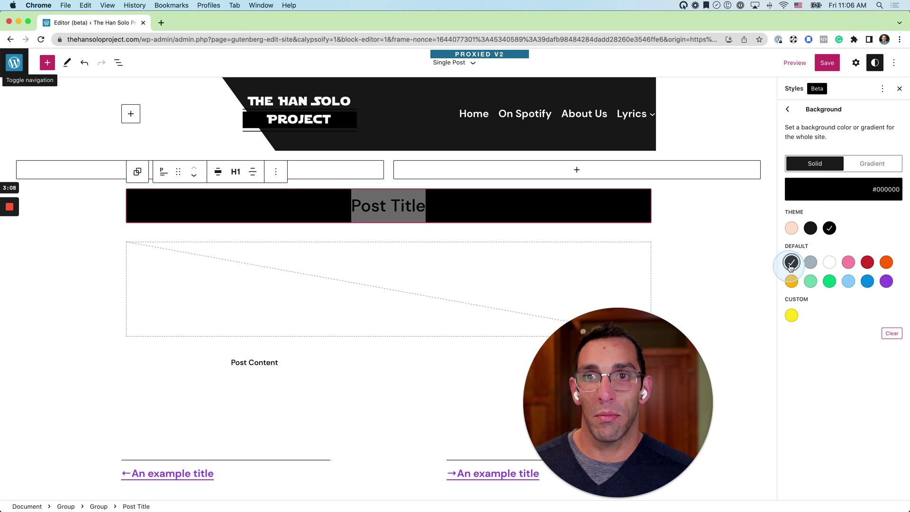
Set the Post Title text color to the custom yellow (#ffe81f).
left_click(788, 111)
left_click(826, 245)
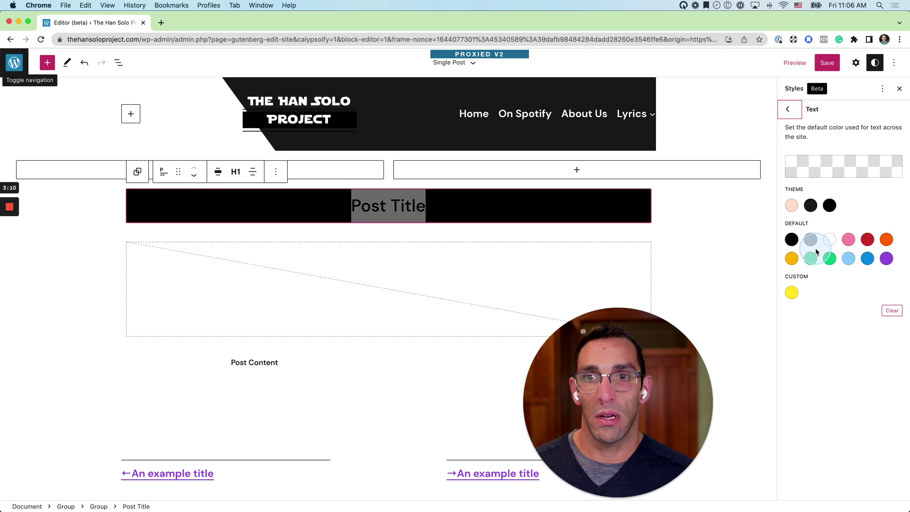
left_click(792, 292)
scroll(421, 218, "down", 5)
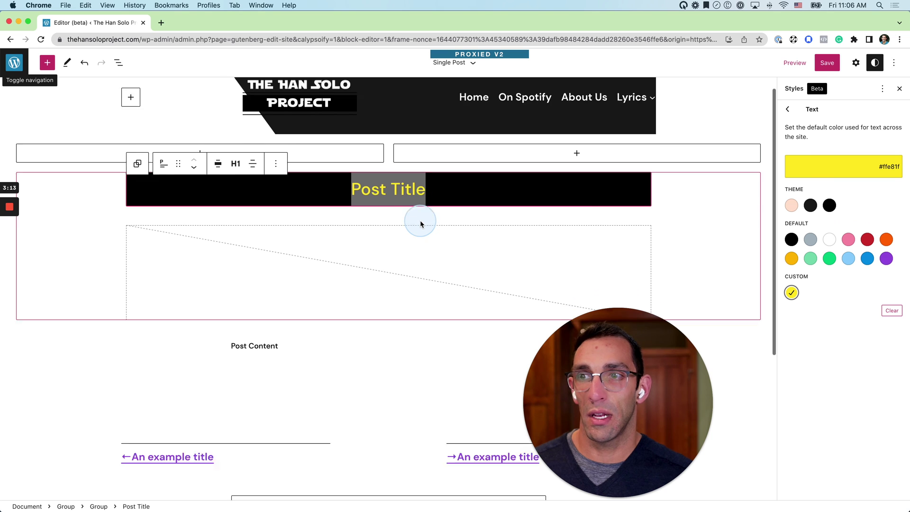
scroll(481, 376, "up", 5)
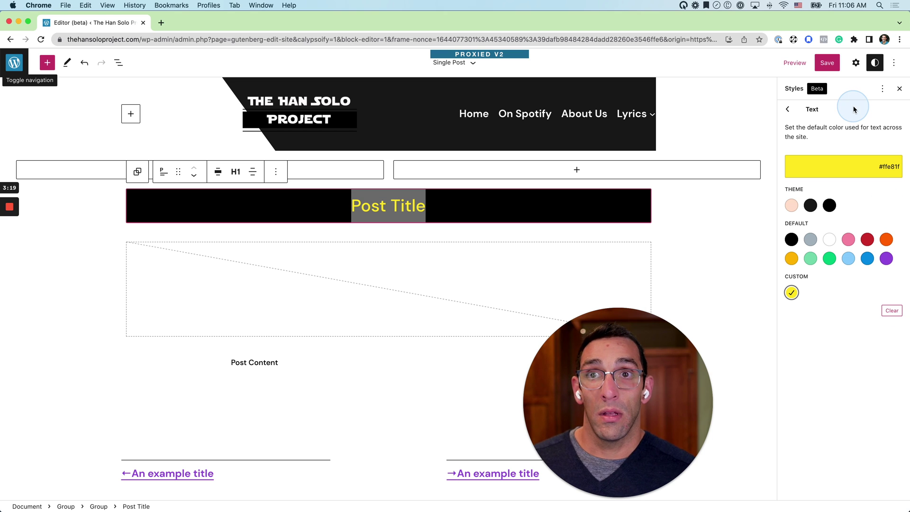
left_click(788, 109)
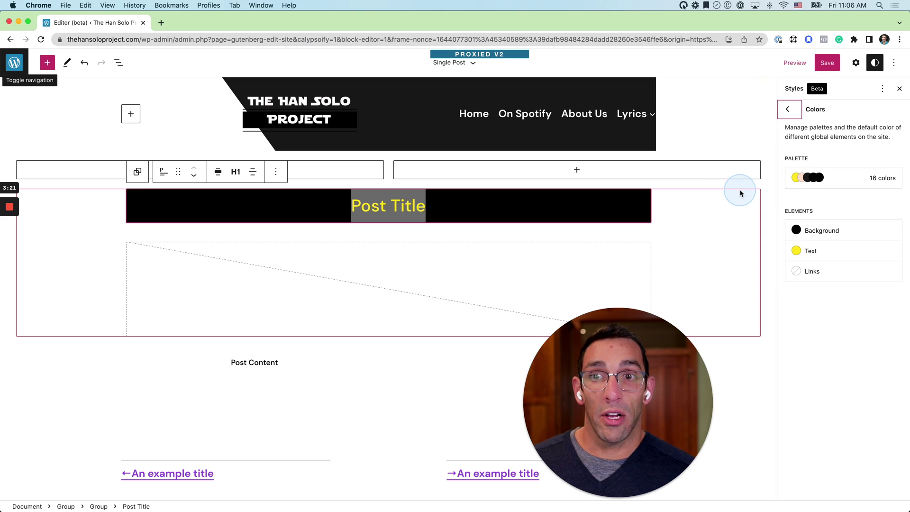
scroll(506, 285, "down", 5)
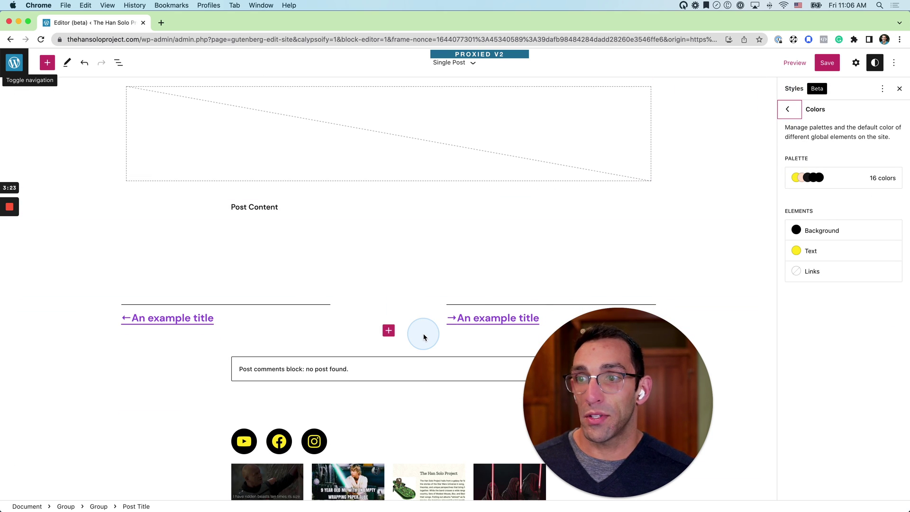
scroll(423, 332, "down", 3)
scroll(423, 332, "up", 8)
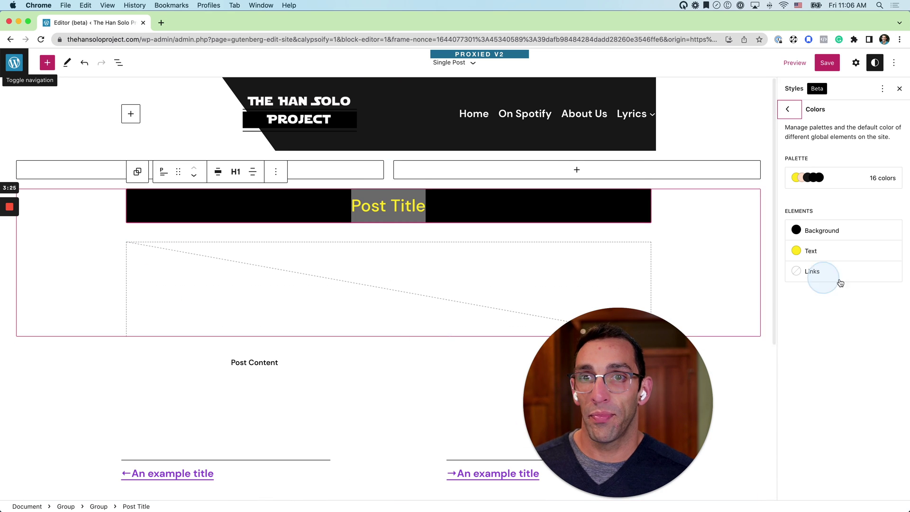